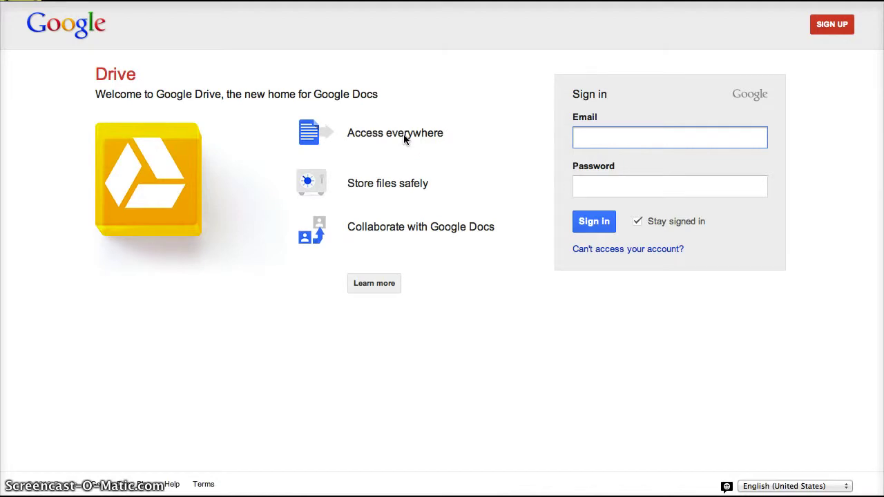
# Enter the university account email in the Google sign-in form, correcting a mistyped start.
pyautogui.write('fas')
pyautogui.press('BackSpace')
pyautogui.press('BackSpace')
pyautogui.press('BackSpace')
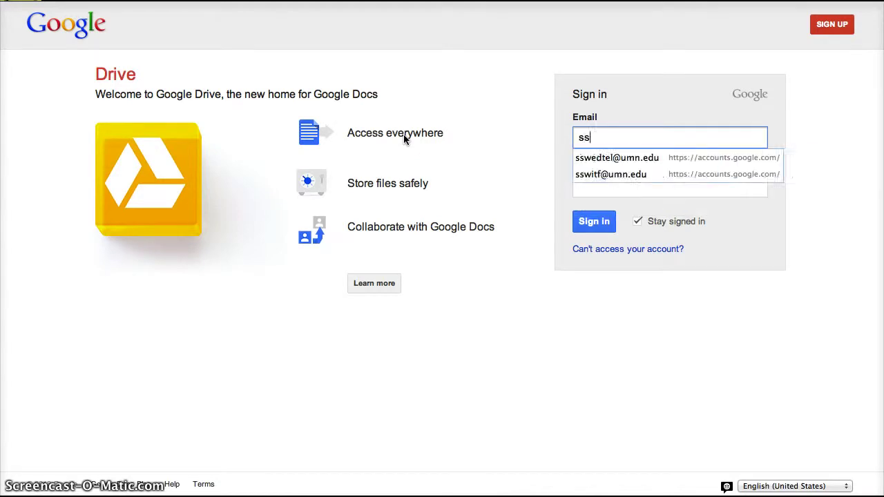
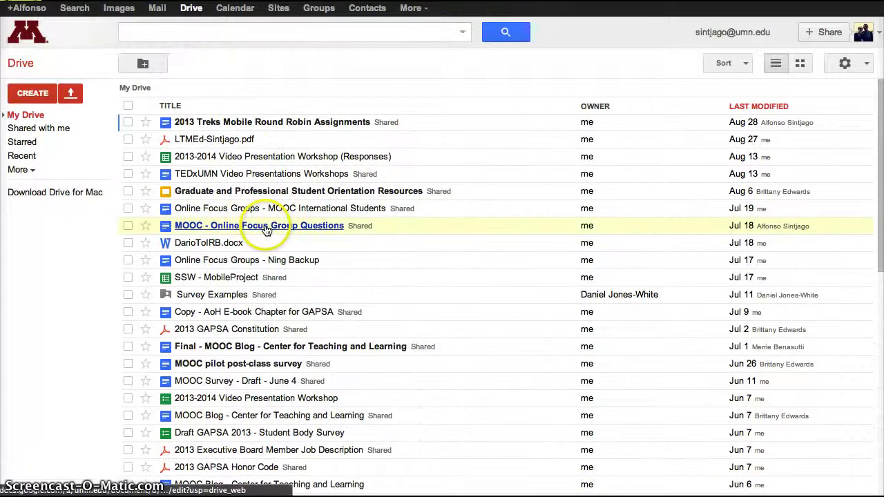
# Create a new blank Google Doc from Drive and rename it 'Sign Up Sheet'.
pyautogui.click(33, 95)
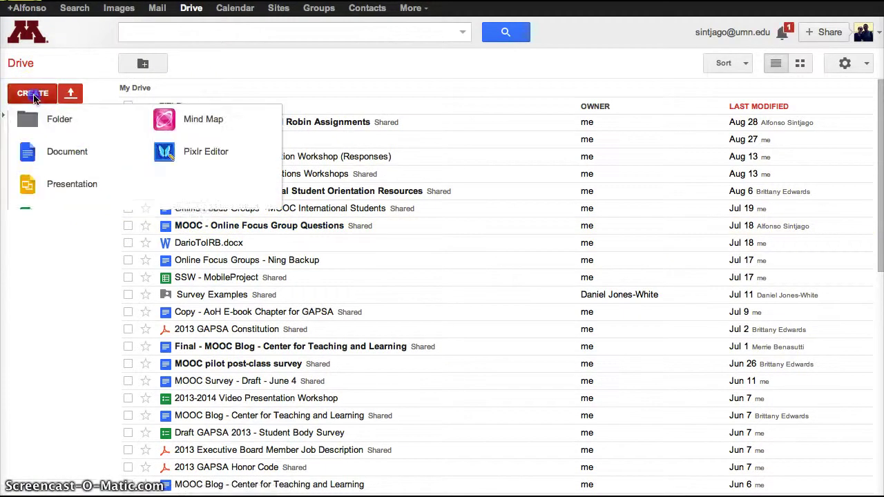
pyautogui.click(56, 160)
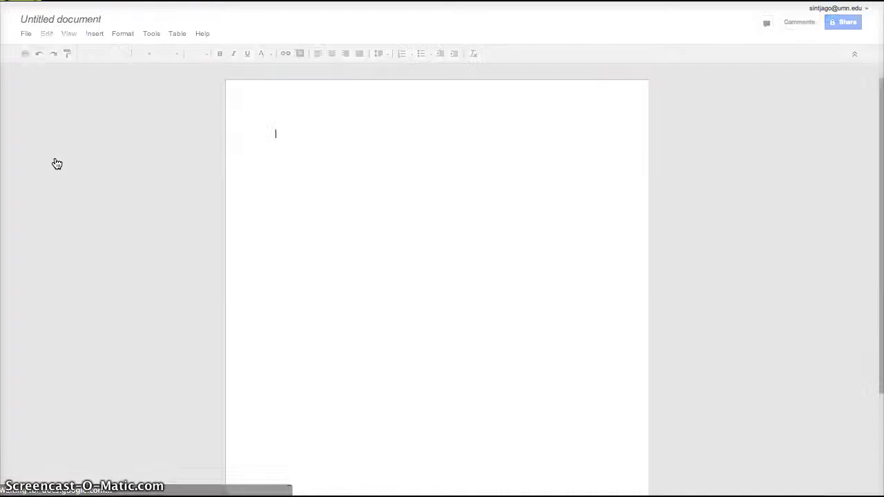
pyautogui.click(66, 147)
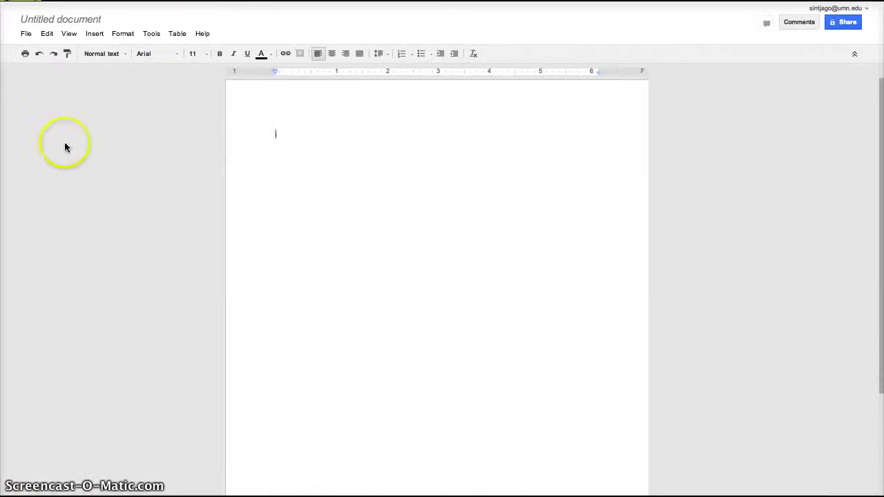
pyautogui.click(76, 19)
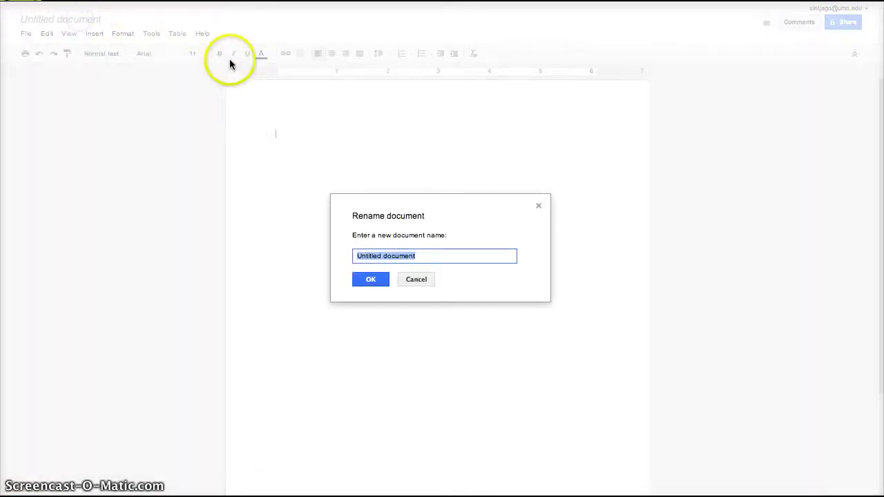
pyautogui.write('Sign Up ')
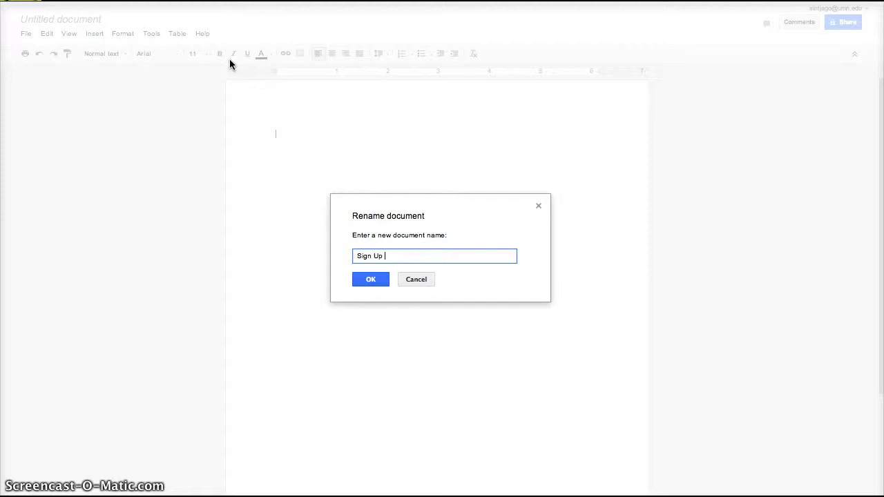
pyautogui.write('Sheet')
pyautogui.click(371, 279)
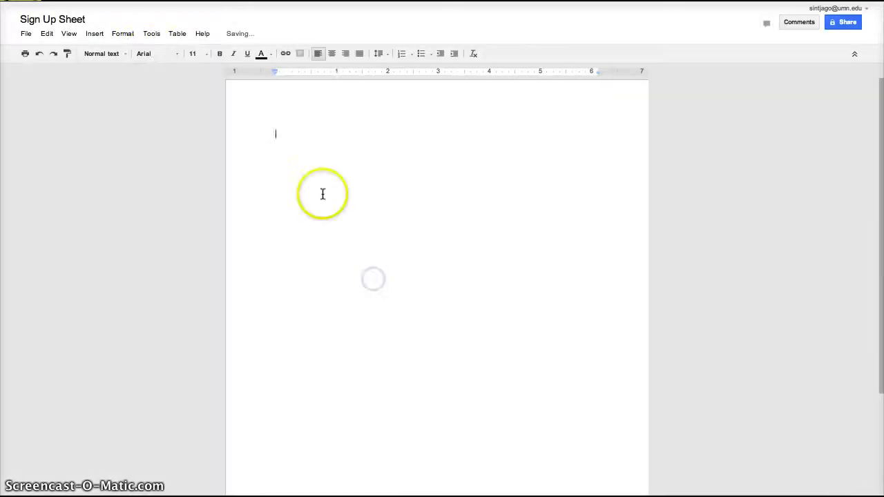
# Insert a 3-column, 8-row table into the document.
pyautogui.click(95, 34)
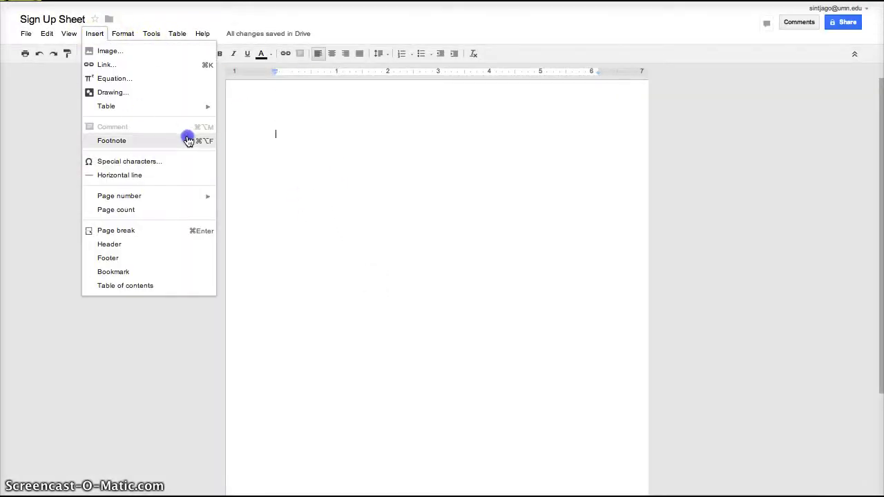
pyautogui.moveTo(177, 33)
pyautogui.moveTo(182, 53)
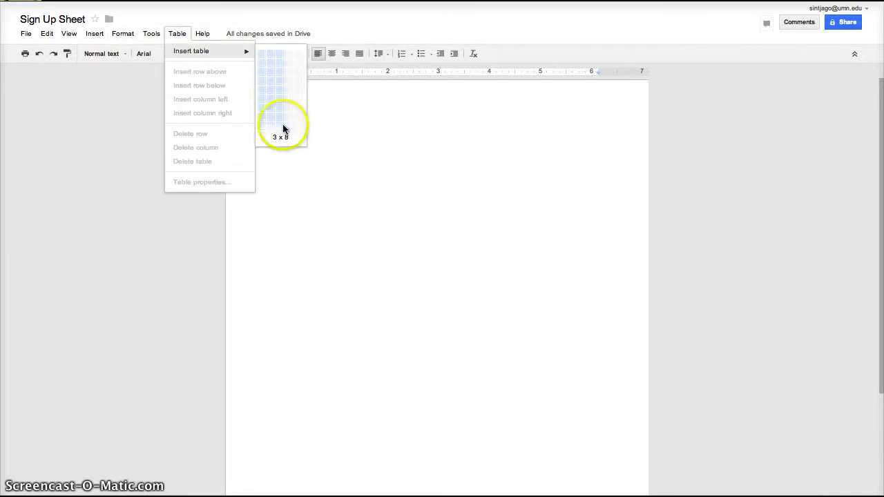
pyautogui.click(278, 119)
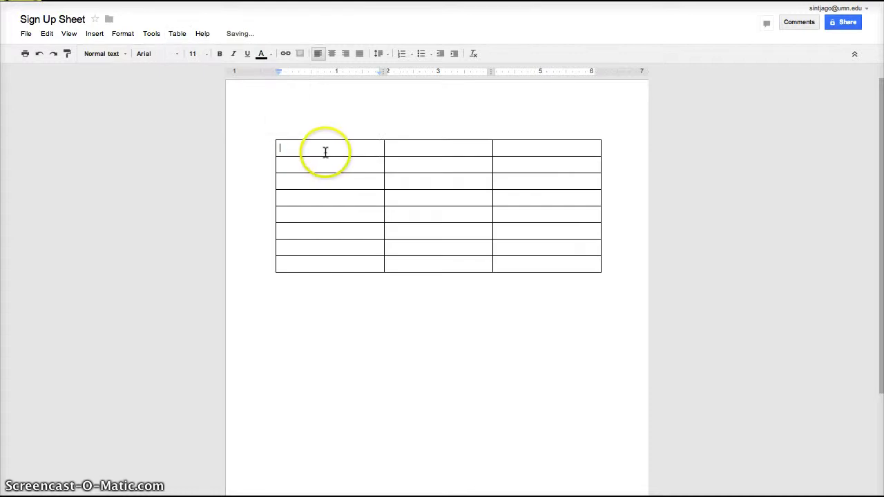
# Fill in the headers Name, Project, Week and number the Week column 1 to 7.
pyautogui.write('Name')
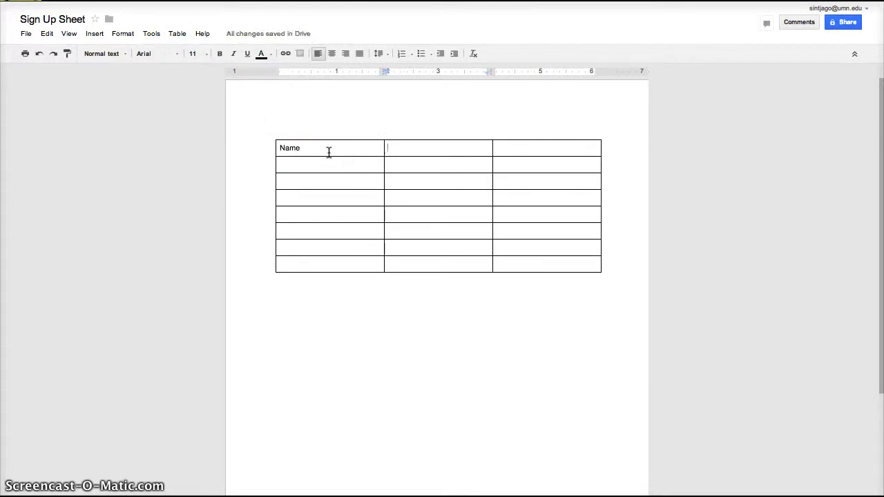
pyautogui.write('Project')
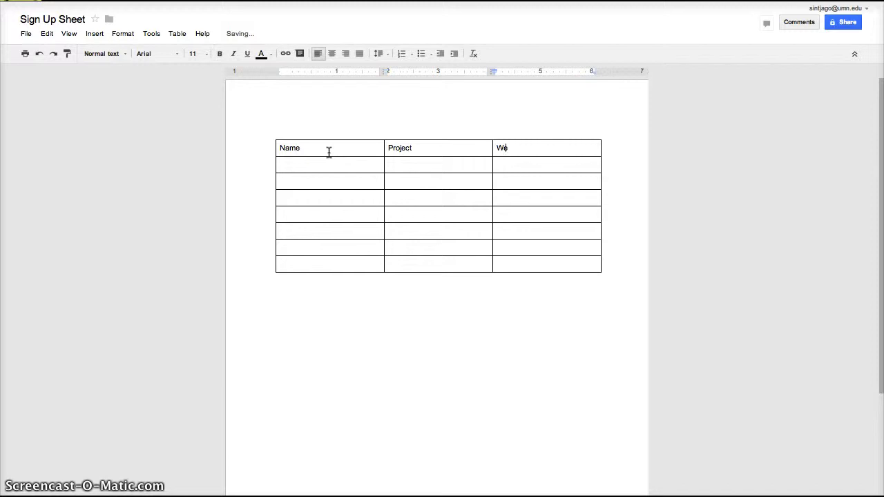
pyautogui.click(525, 167)
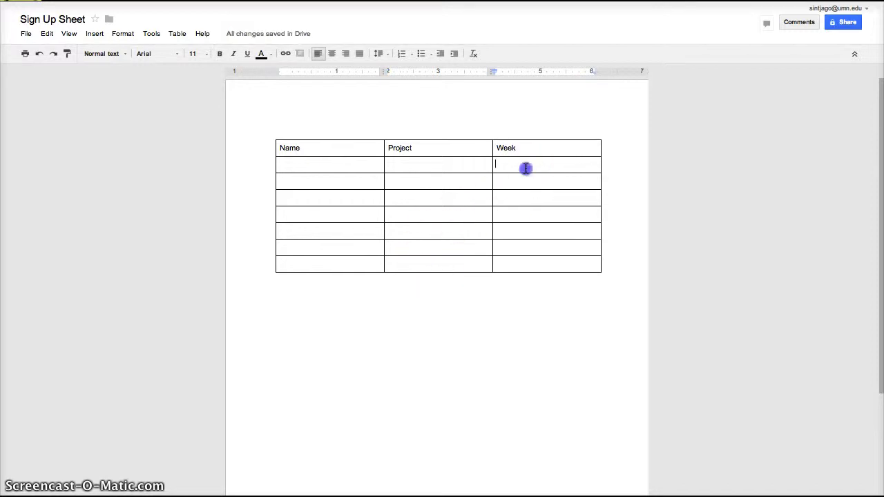
pyautogui.write('1')
pyautogui.click(533, 177)
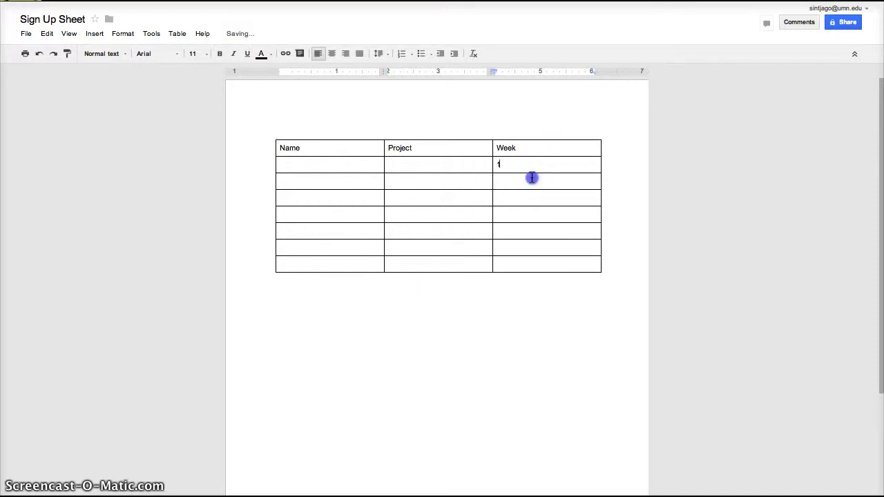
pyautogui.write('2')
pyautogui.click(519, 191)
pyautogui.write('3')
pyautogui.click(519, 210)
pyautogui.write('45')
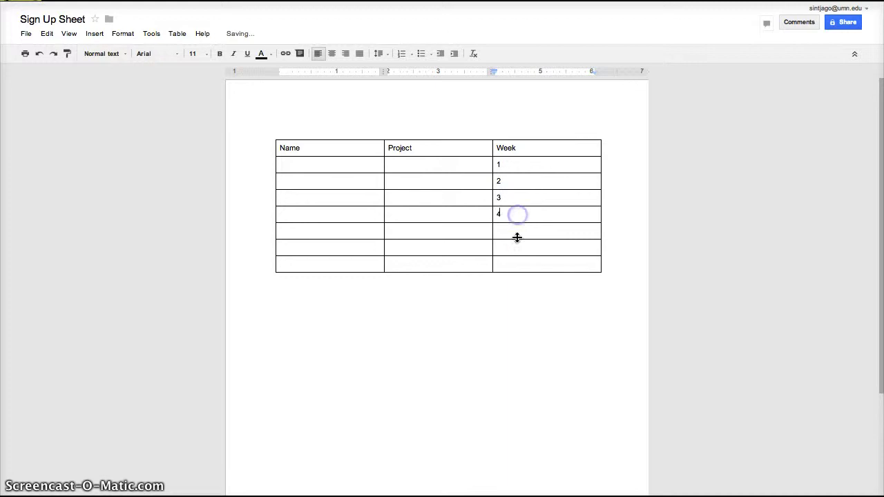
pyautogui.click(516, 234)
pyautogui.click(442, 320)
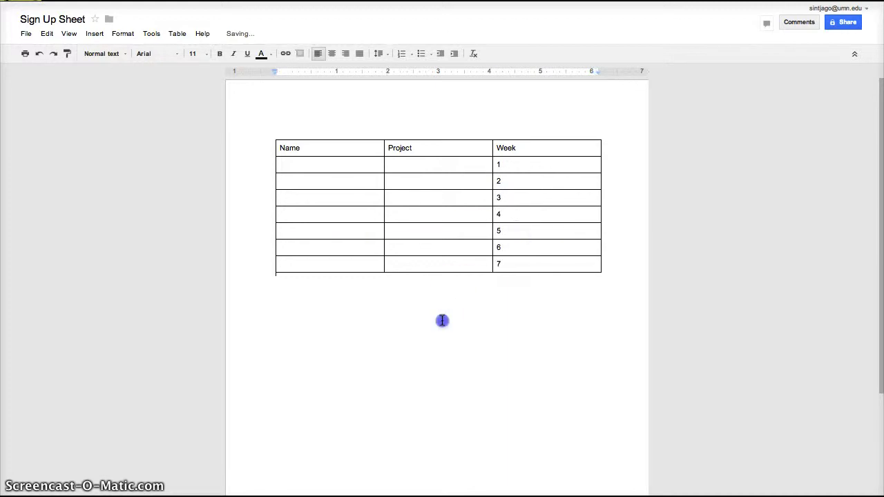
# Centre-align the week numbers and the Name, Project, Week header row.
pyautogui.moveTo(524, 265); pyautogui.dragTo(499, 164)
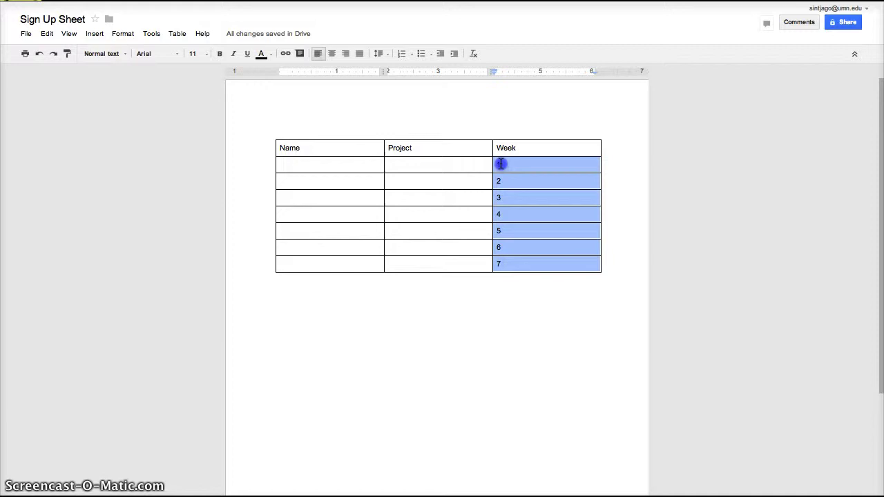
pyautogui.click(331, 53)
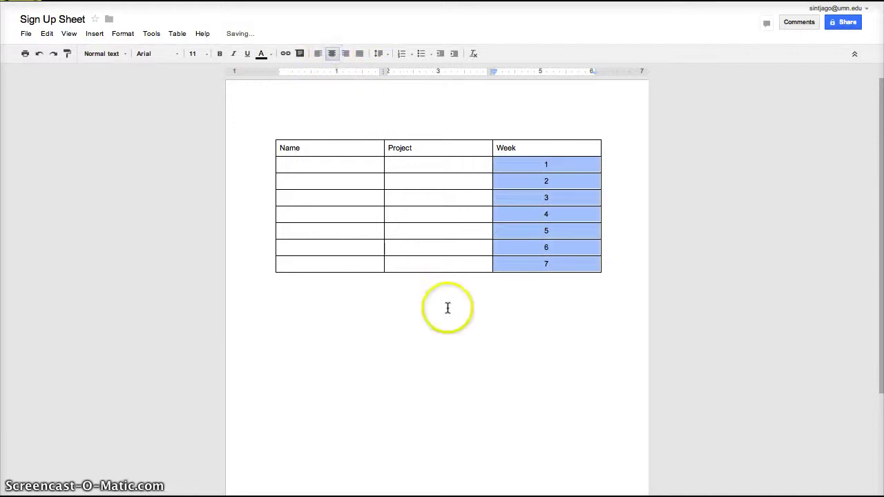
pyautogui.click(447, 308)
pyautogui.moveTo(523, 146); pyautogui.dragTo(283, 144)
pyautogui.click(332, 53)
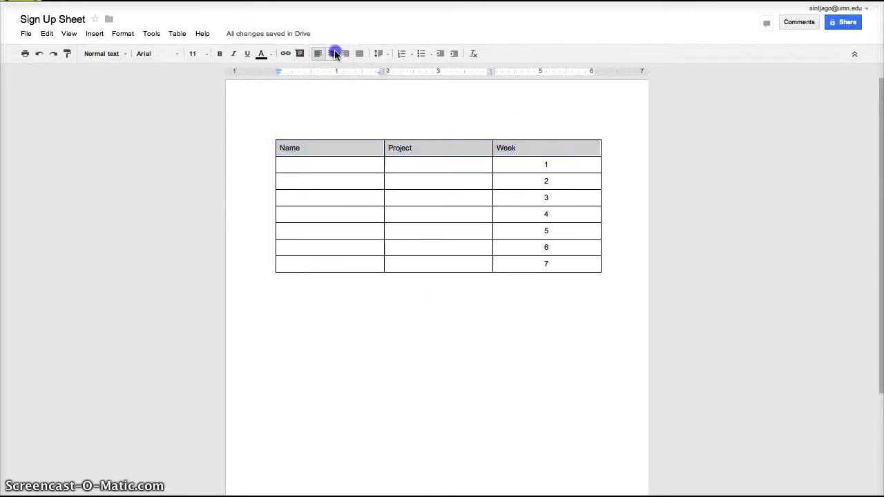
pyautogui.click(429, 366)
# Set link sharing so anyone with the link can edit, and save the settings.
pyautogui.click(844, 25)
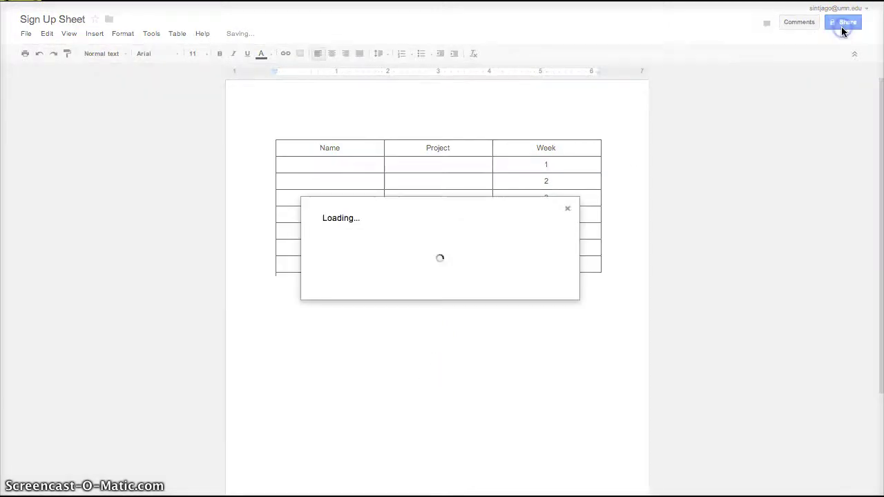
pyautogui.click(501, 197)
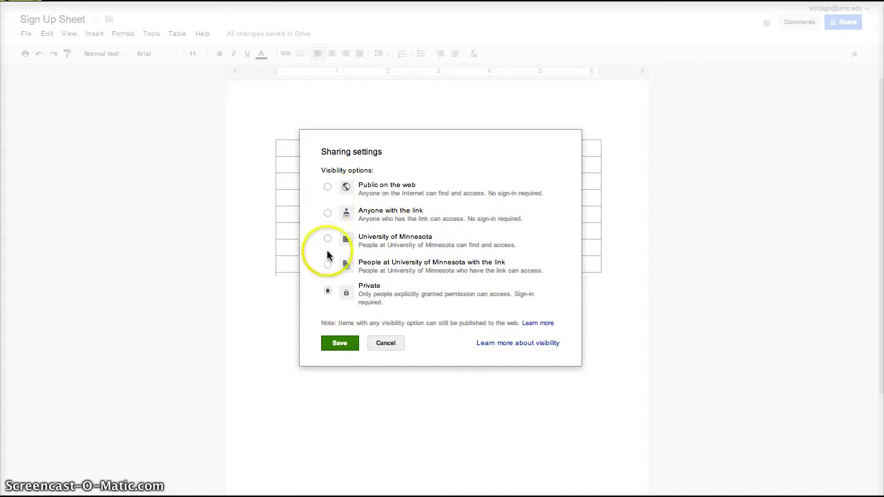
pyautogui.click(328, 214)
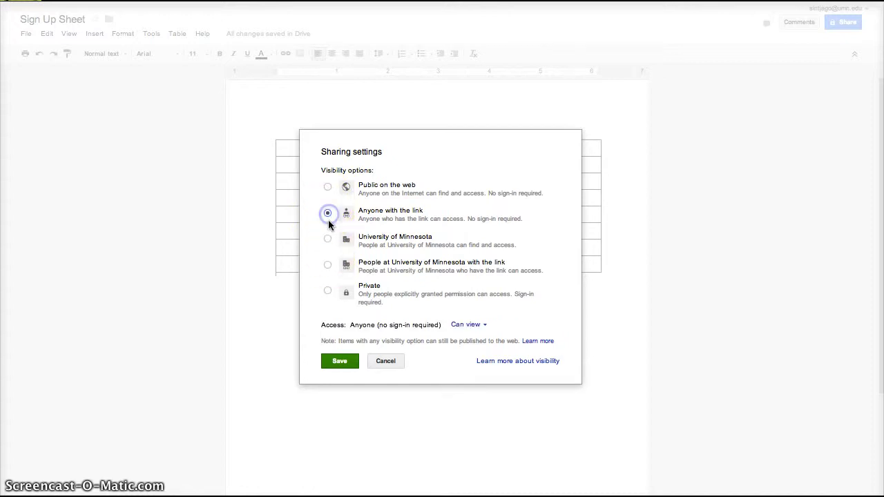
pyautogui.click(467, 326)
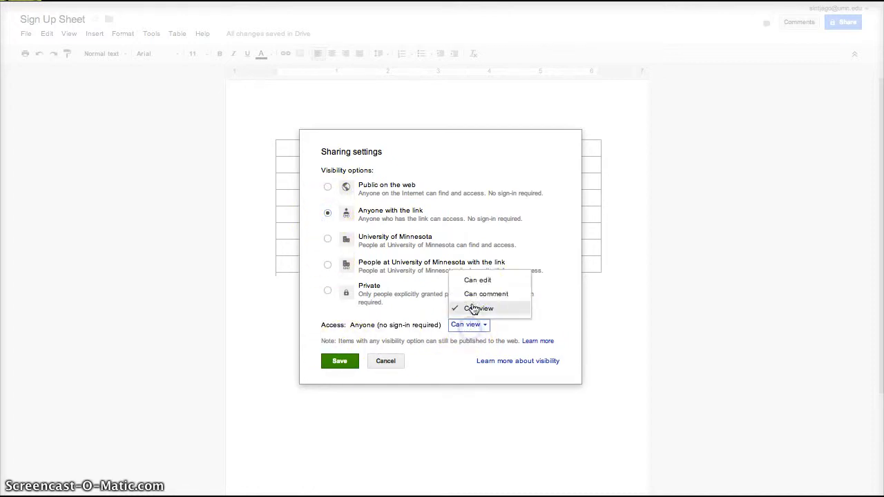
pyautogui.click(478, 280)
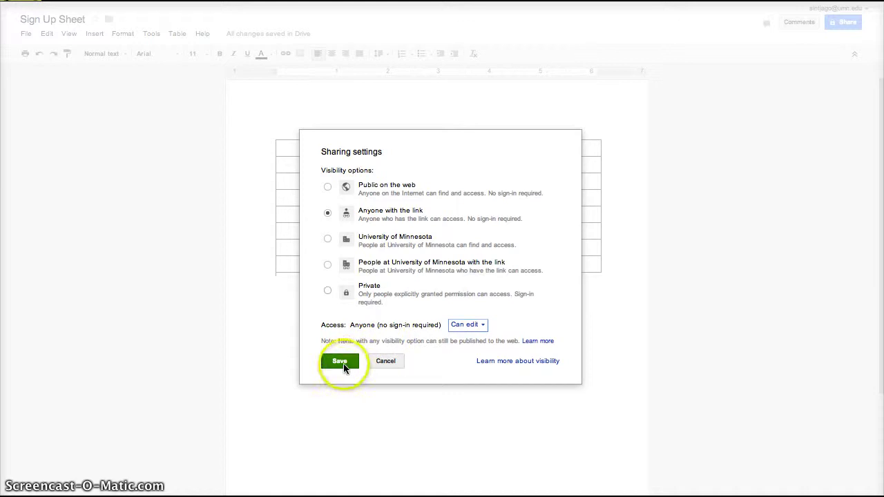
pyautogui.click(343, 365)
# Invite a collaborator by email with Can edit access and share the document.
pyautogui.click(369, 331)
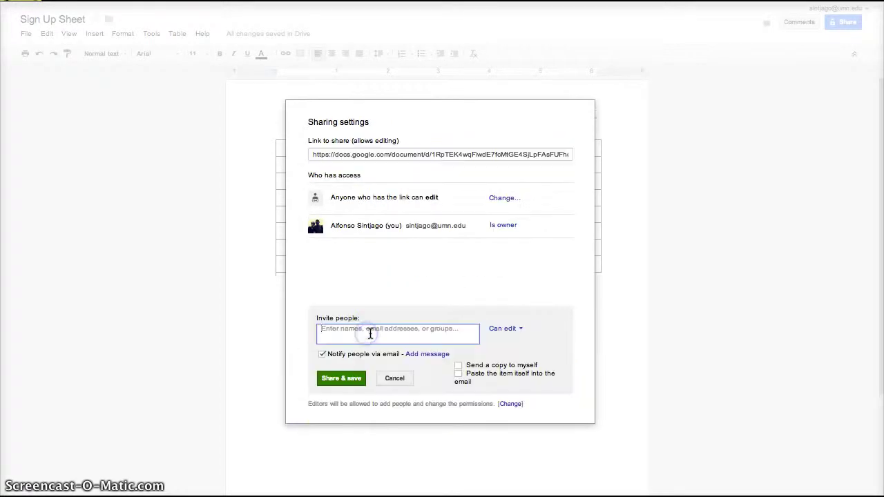
pyautogui.write('fast')
pyautogui.click(361, 351)
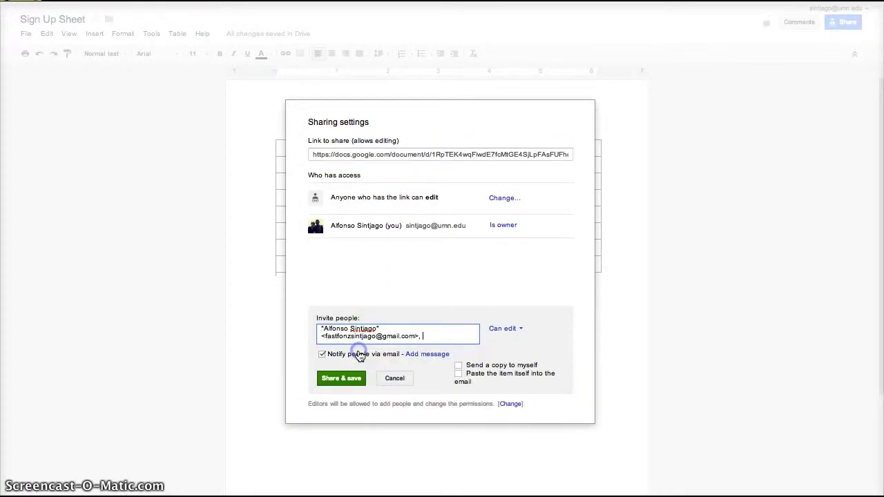
pyautogui.click(354, 379)
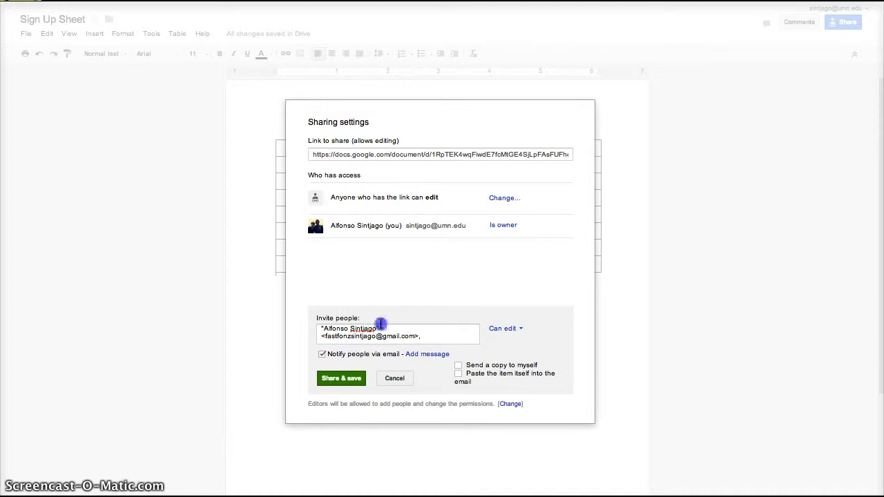
pyautogui.click(426, 336)
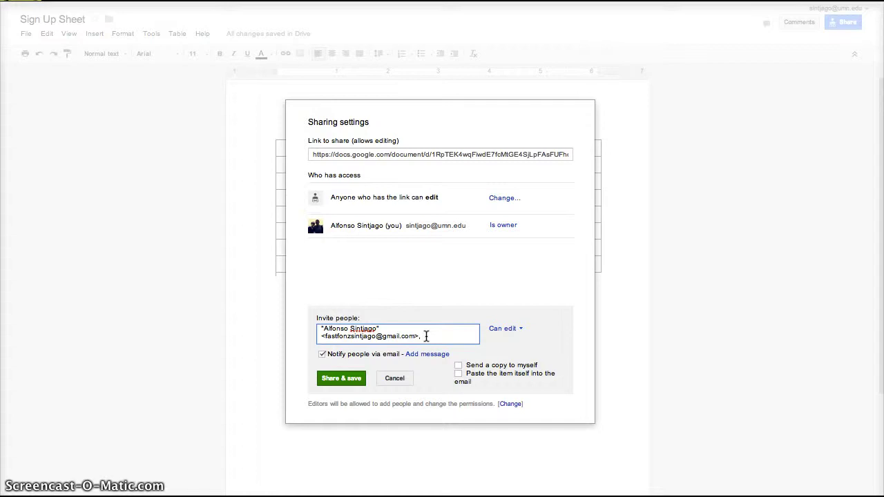
pyautogui.click(354, 378)
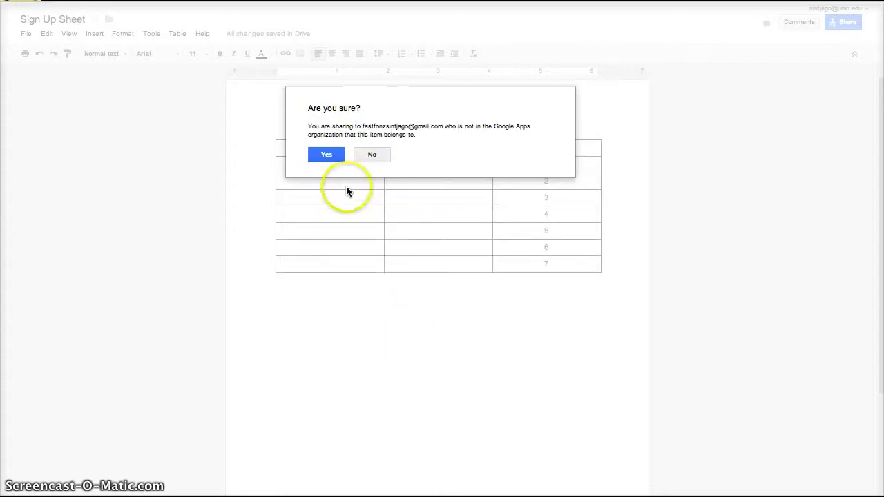
# Confirm the outside collaborator as an editor and copy the document's share link.
pyautogui.click(326, 153)
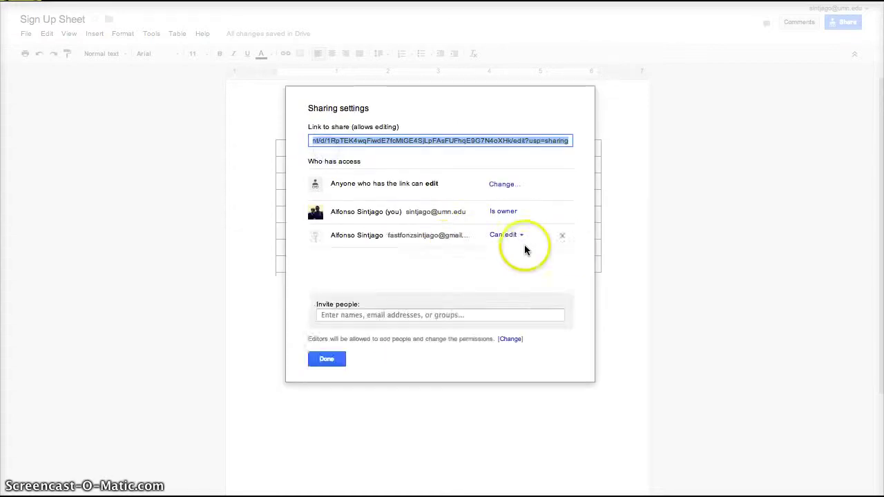
pyautogui.click(517, 235)
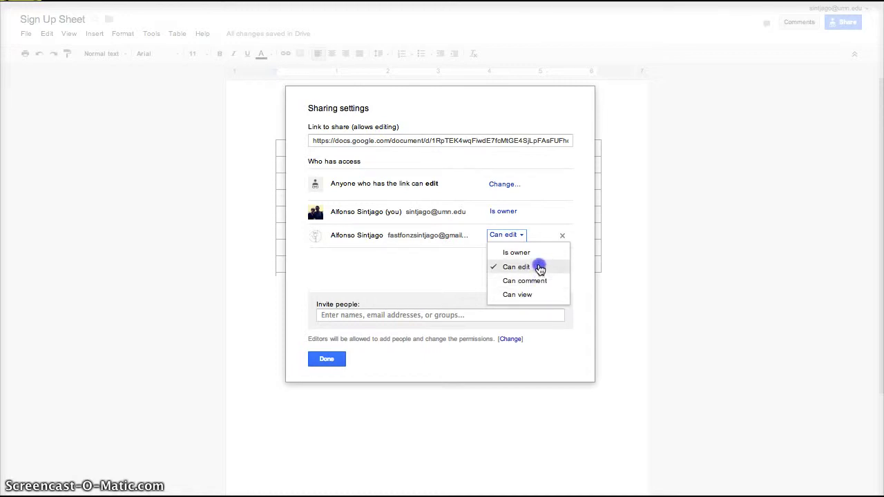
pyautogui.click(418, 265)
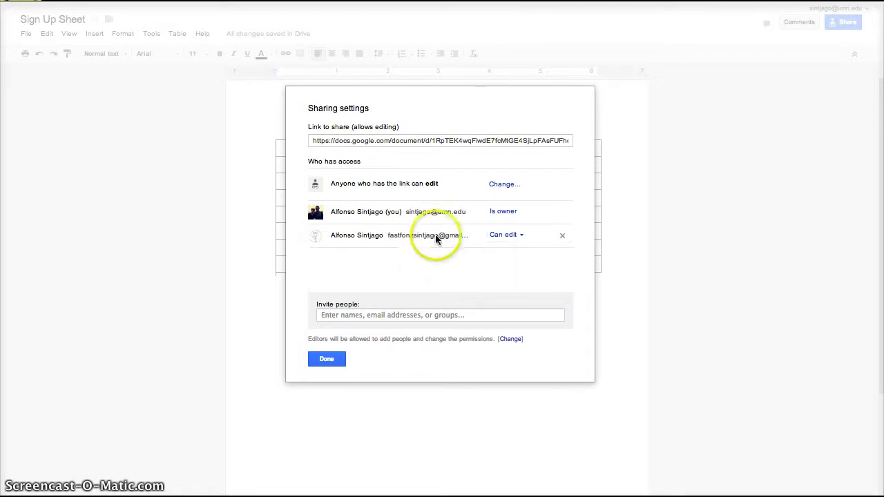
pyautogui.click(516, 141)
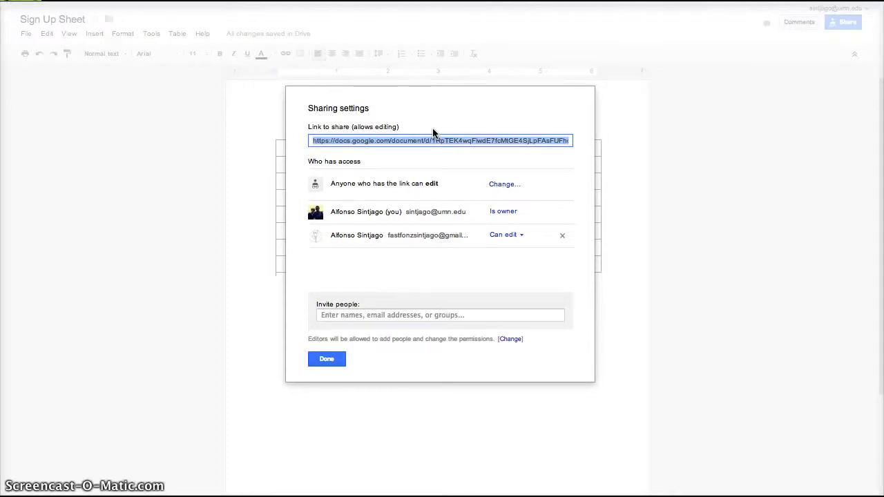
pyautogui.click(330, 362)
# Paste the share link into the Topic 20 summary, make it a hyperlink, and save.
pyautogui.click(334, 363)
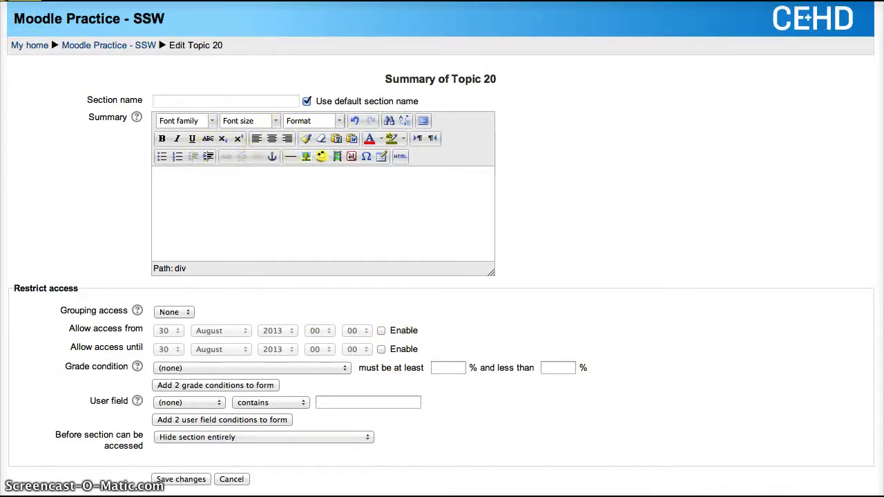
pyautogui.click(244, 213)
pyautogui.hotkey('ctrl', 'a')
pyautogui.hotkey('ctrl', 'c')
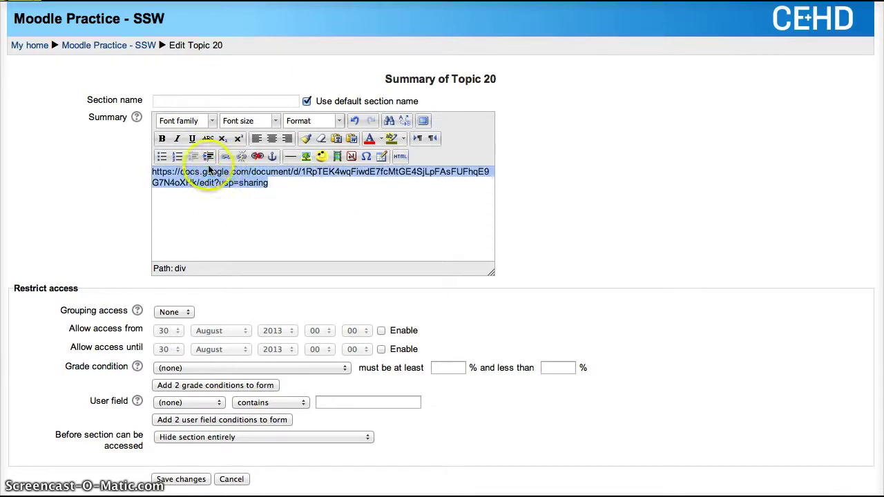
pyautogui.click(225, 158)
pyautogui.hotkey('ctrl', 'v')
pyautogui.click(319, 392)
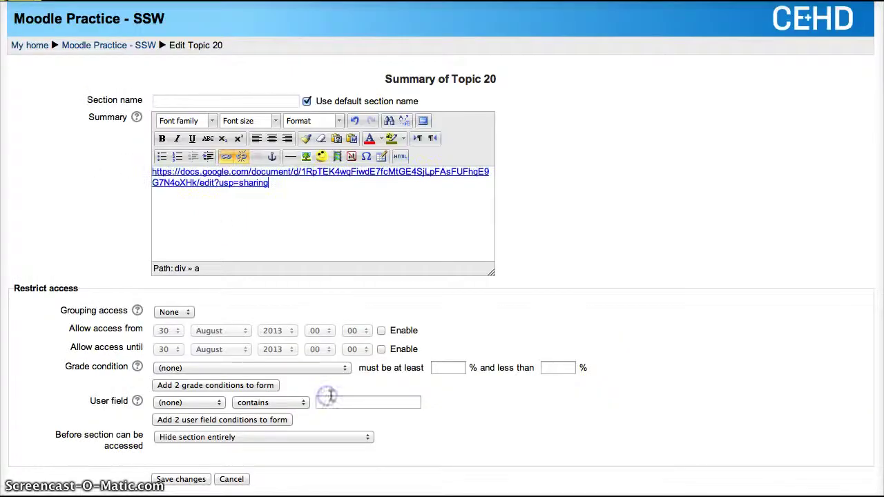
pyautogui.click(179, 481)
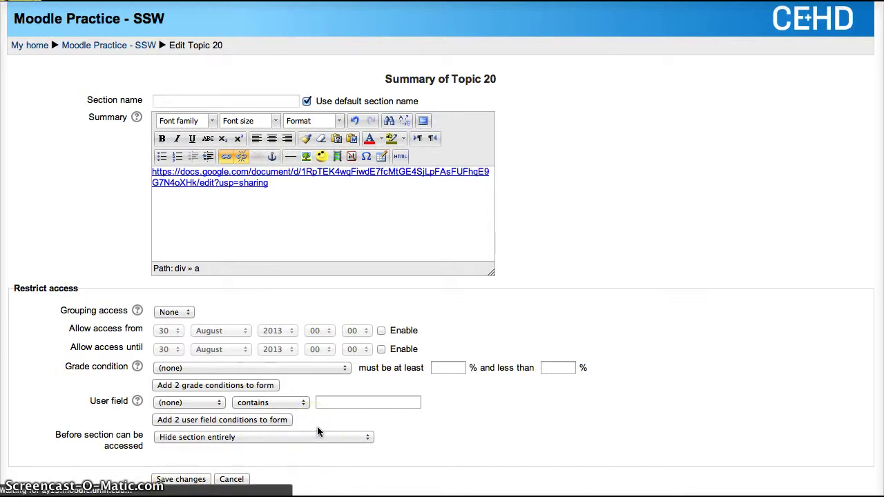
# Choose the URL resource type from Topic 20's activity and resource list and add it.
pyautogui.scroll(-20, 317, 426)
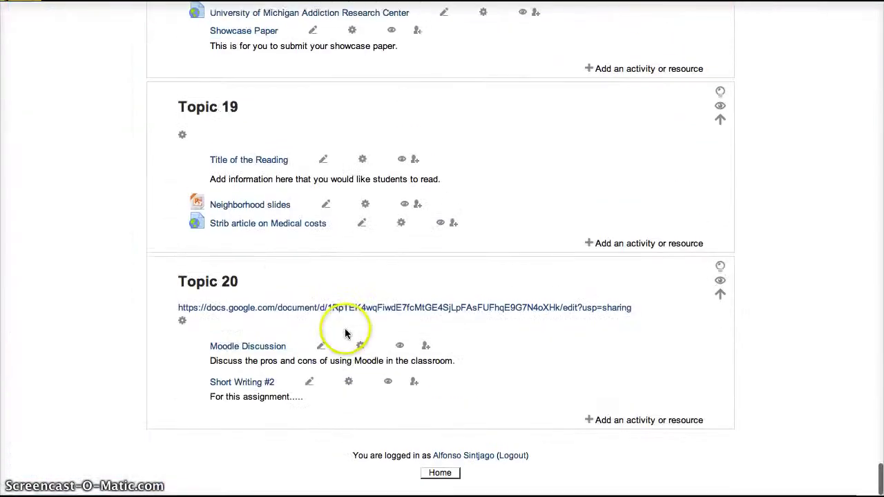
pyautogui.click(612, 423)
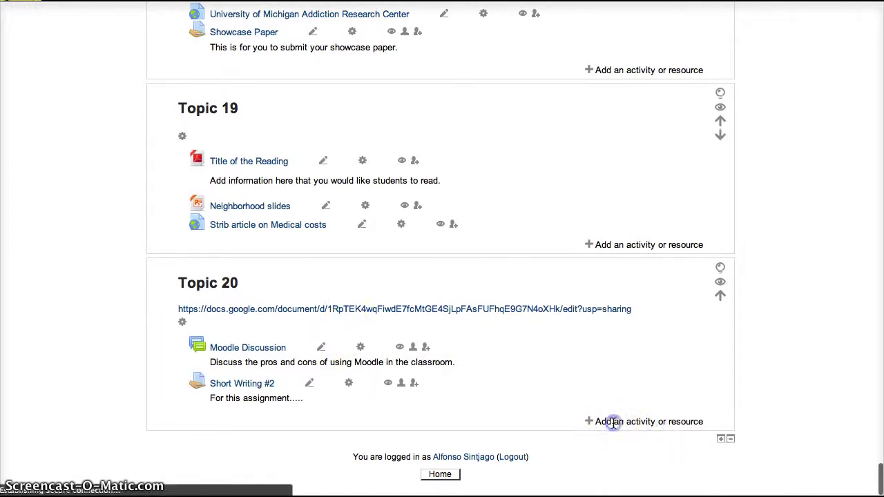
pyautogui.click(621, 422)
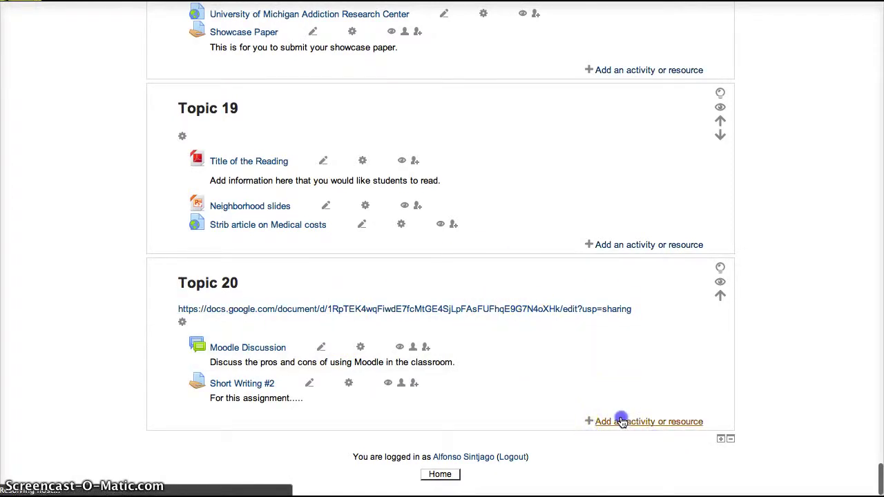
pyautogui.scroll(-5, 314, 415)
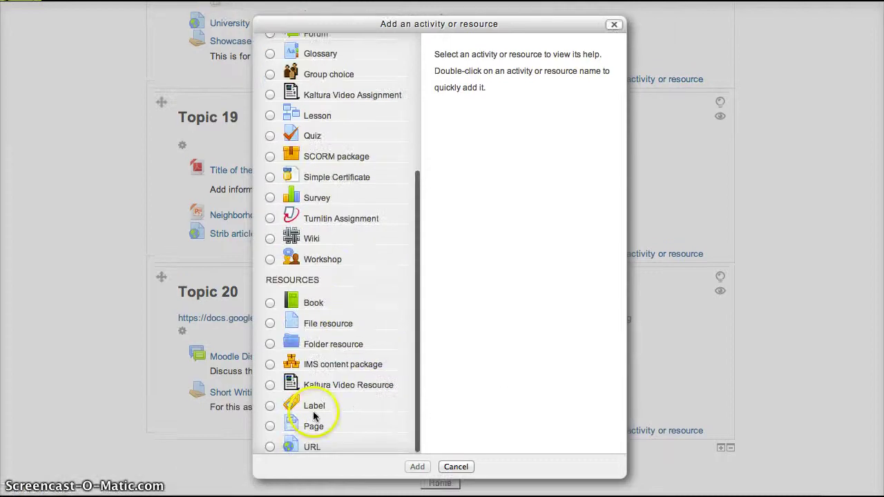
pyautogui.click(270, 447)
pyautogui.click(412, 468)
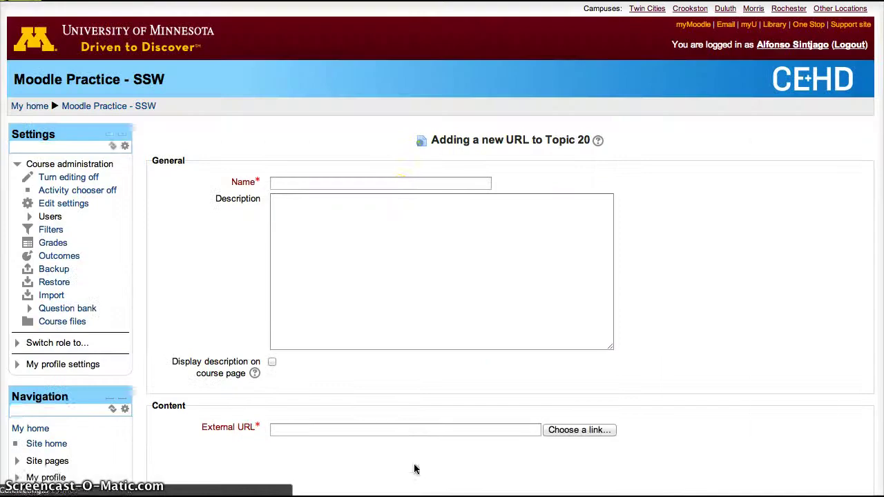
# Enter name 'Google Docs', description 'Sign Up Sheet', and paste the share link as External URL.
pyautogui.click(372, 183)
pyautogui.write('Goog')
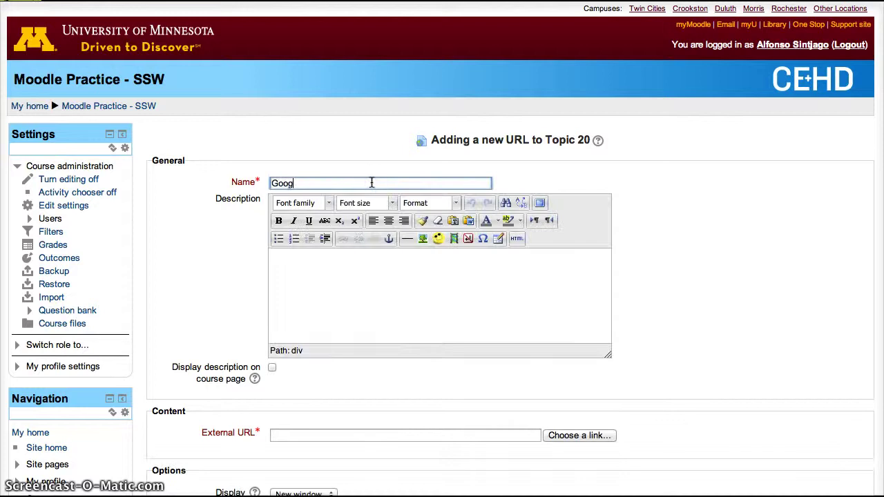
pyautogui.write('le Docs')
pyautogui.click(362, 308)
pyautogui.write('Sign Up Sheet')
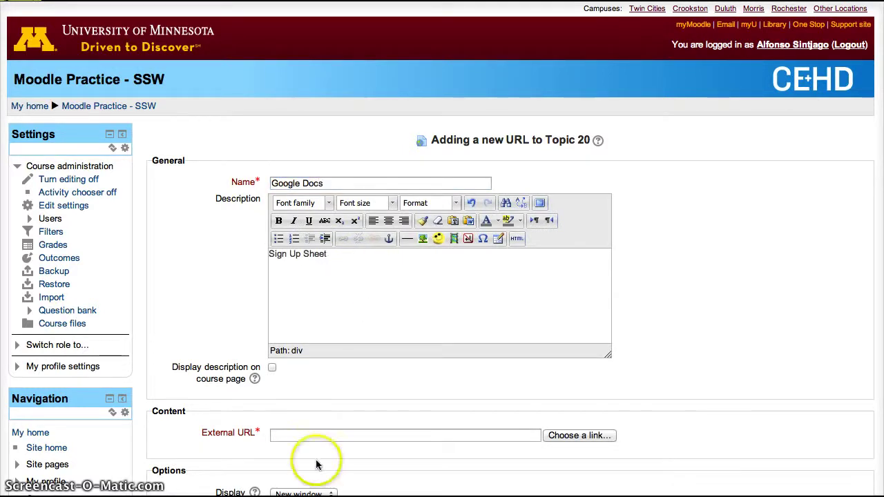
pyautogui.click(306, 434)
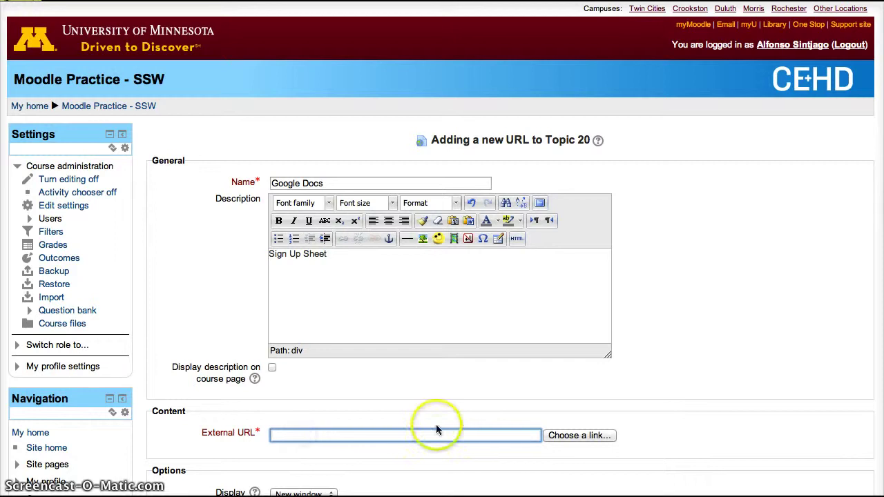
pyautogui.press('super+v')
# Save the URL resource, return to the course, and open the new Google Docs link.
pyautogui.scroll(-10, 564, 383)
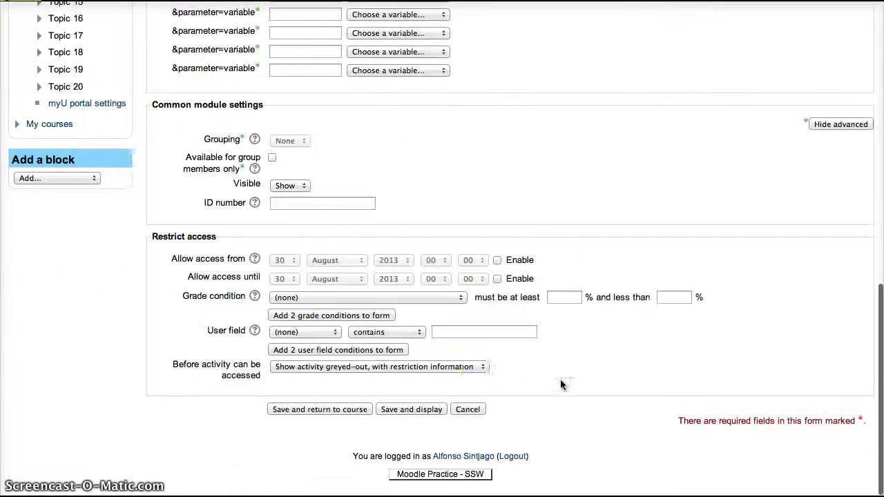
pyautogui.scroll(9, 453, 339)
pyautogui.scroll(1, 274, 399)
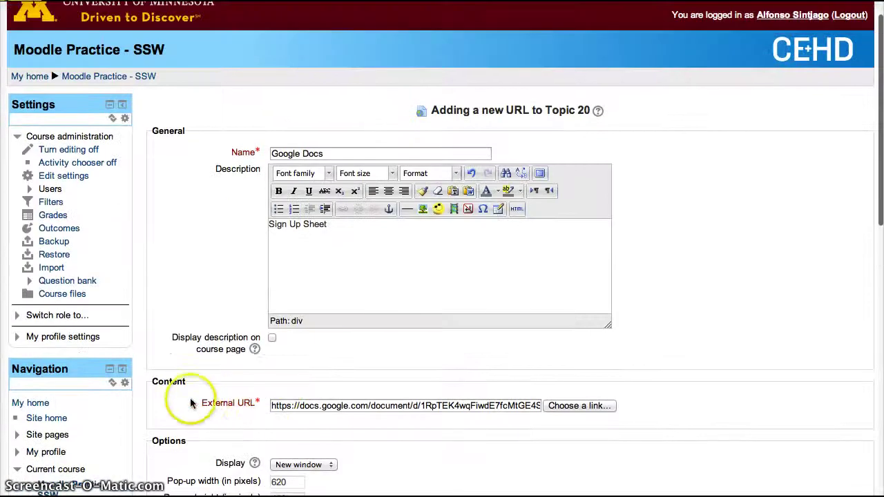
pyautogui.scroll(-10, 326, 387)
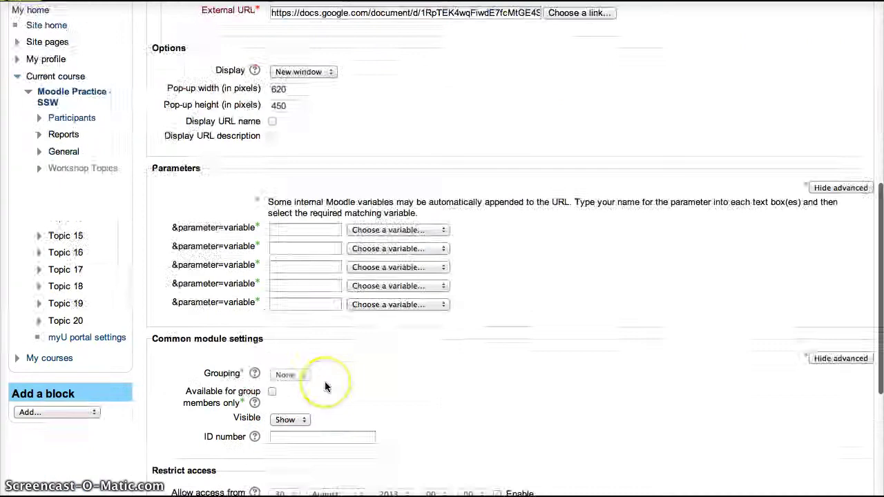
pyautogui.click(313, 409)
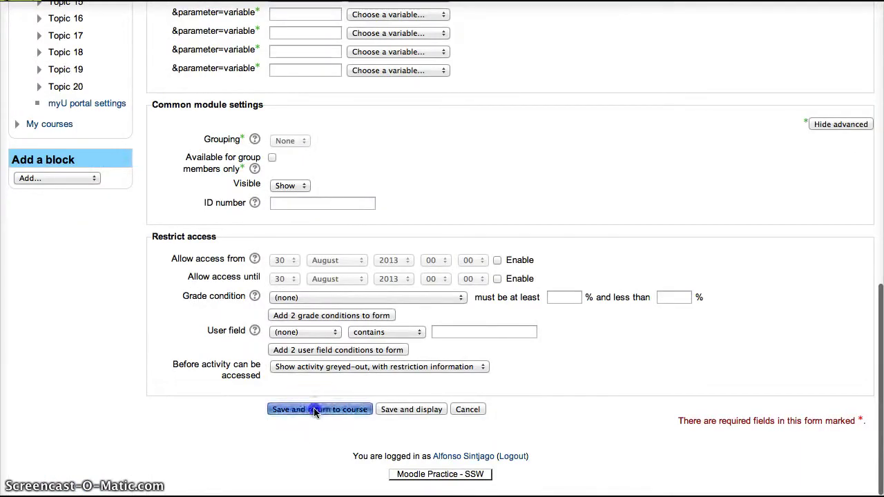
pyautogui.click(362, 460)
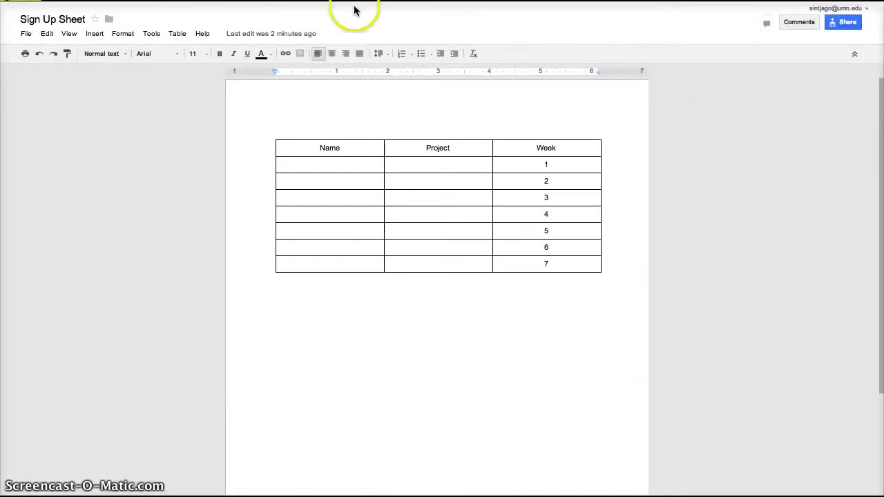
# Go back from the Sign Up Sheet document to the Moodle course page.
pyautogui.hotkey('alt', 'Left')
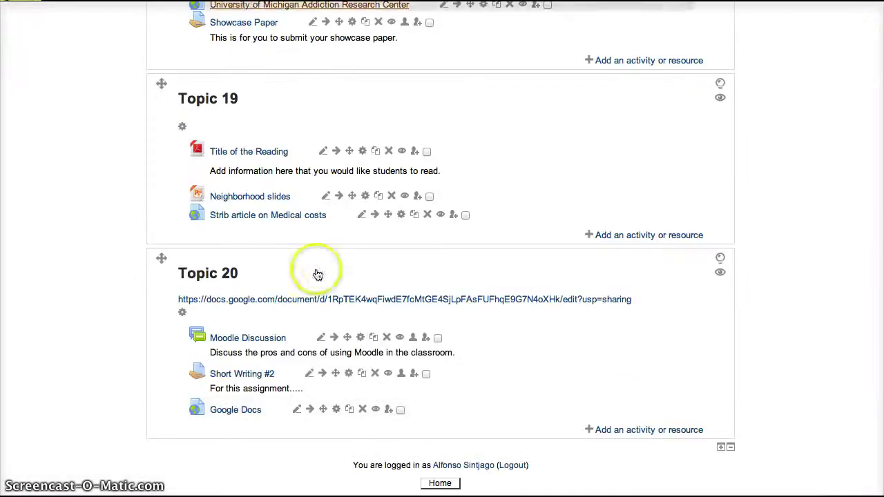